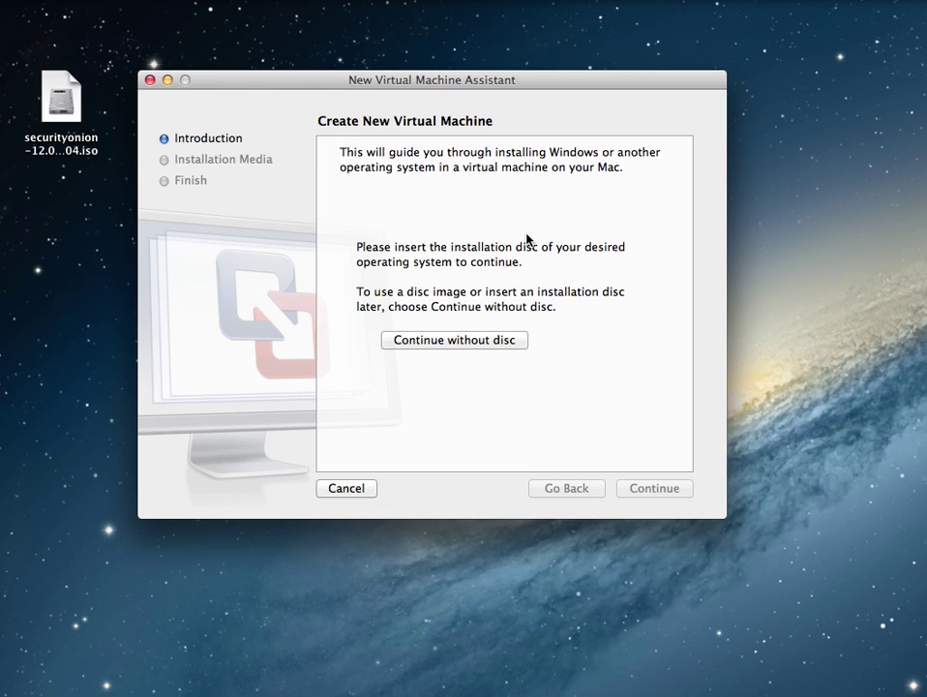
- Continue without a disc and use securityonion-12.04.3-20130904.iso from the Desktop as the new virtual machine's installation image
left_click(454, 340)
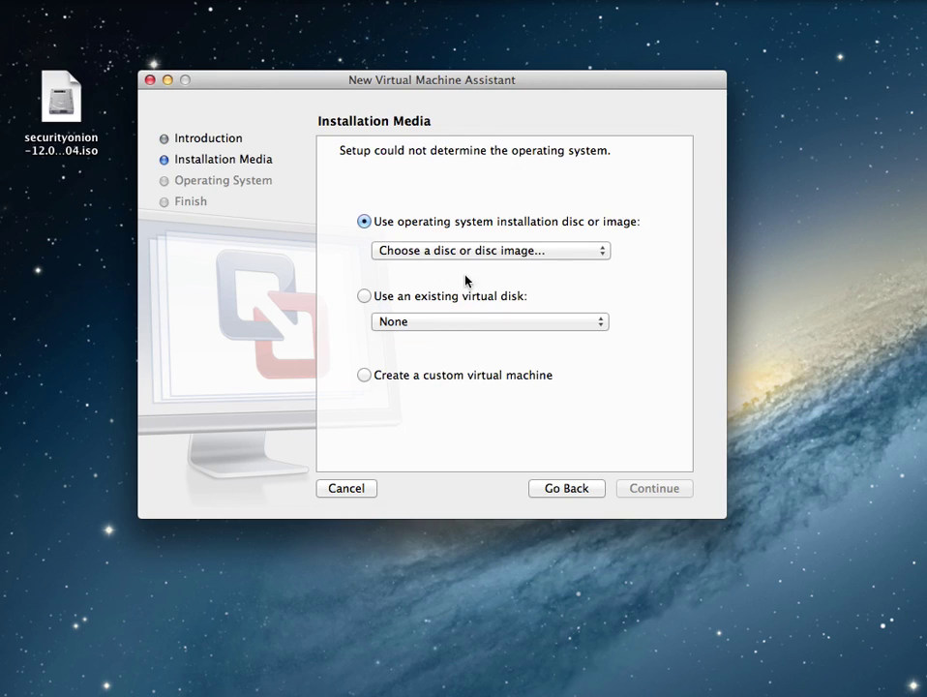
left_click(481, 254)
left_click(484, 253)
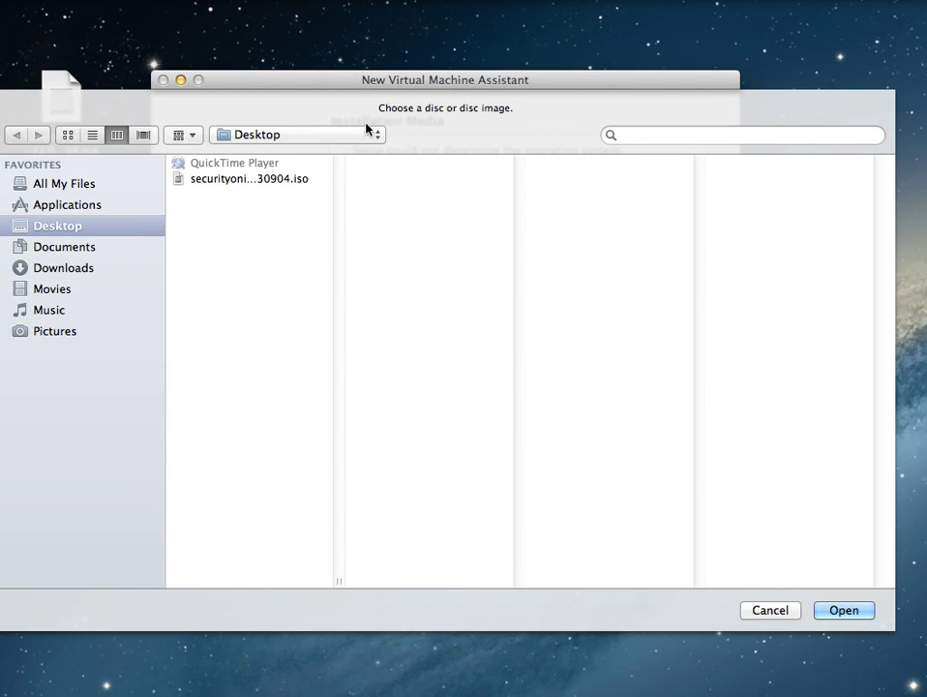
left_click_drag(373, 93, 395, 147)
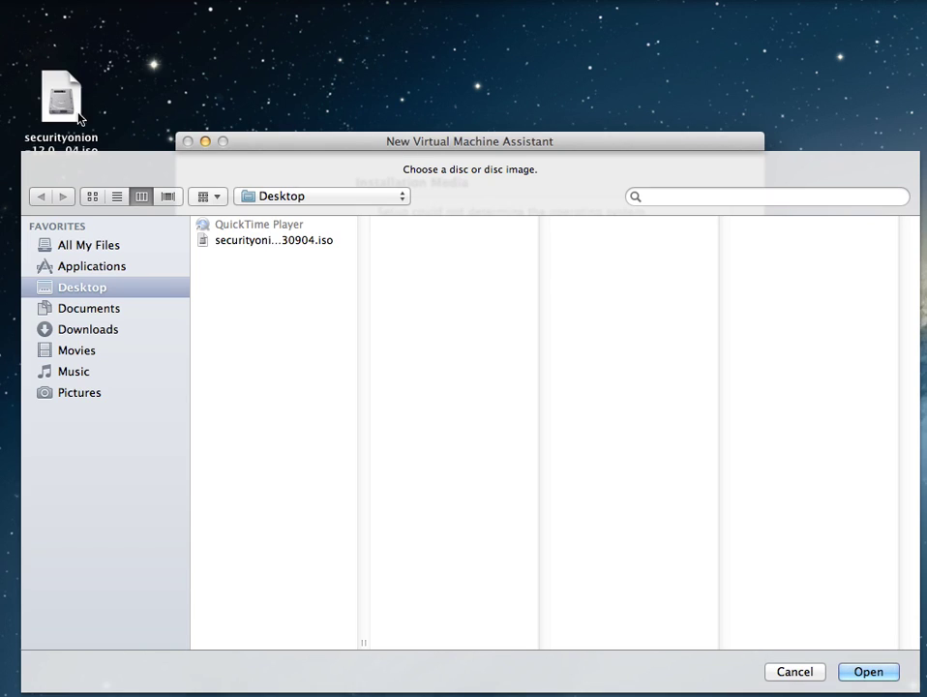
left_click_drag(243, 151, 237, 168)
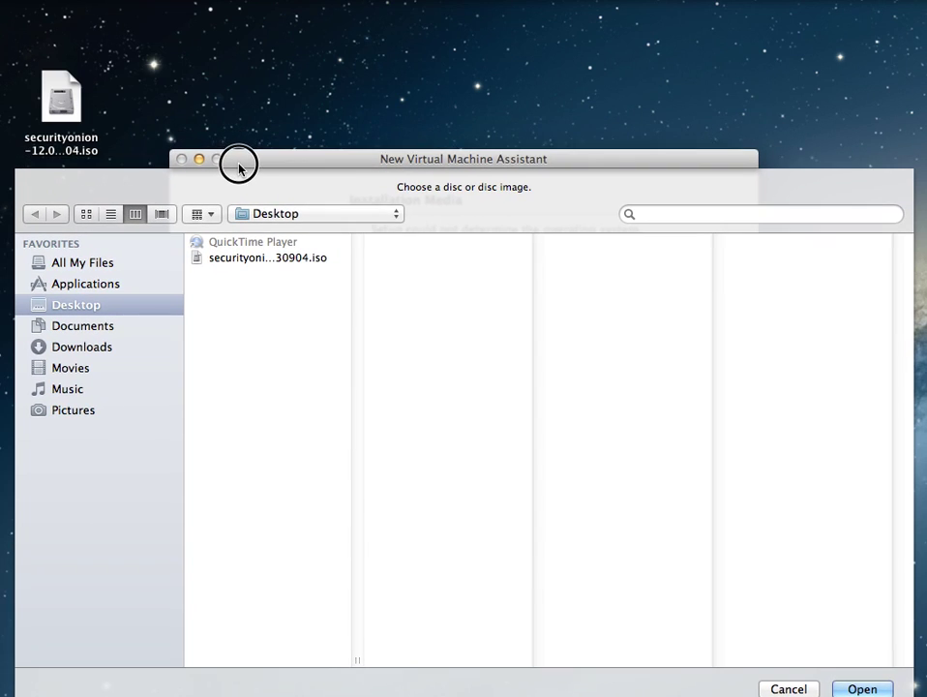
left_click(250, 260)
left_click(864, 688)
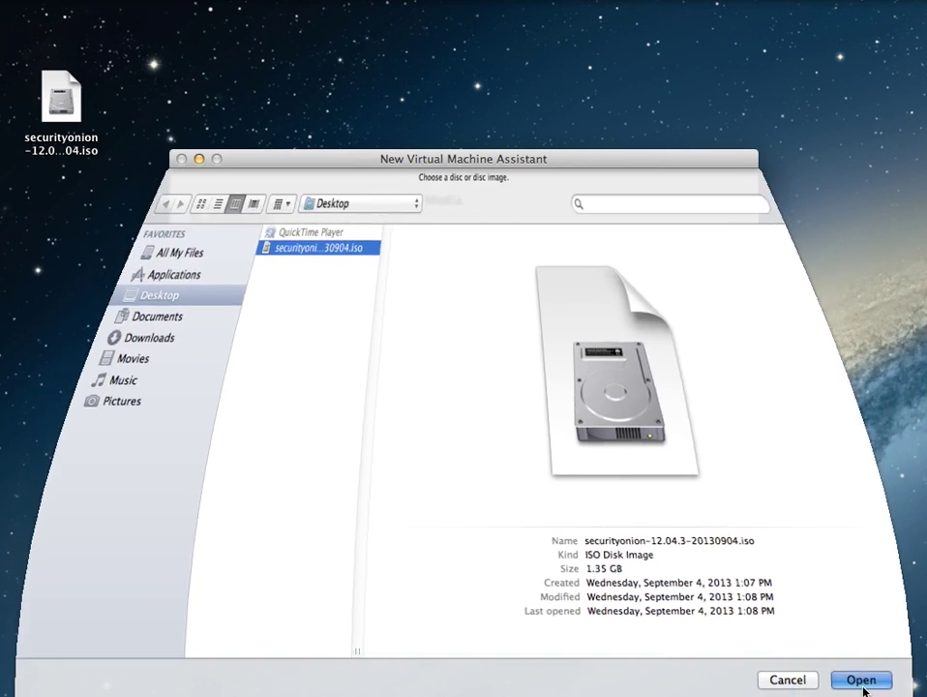
left_click(691, 569)
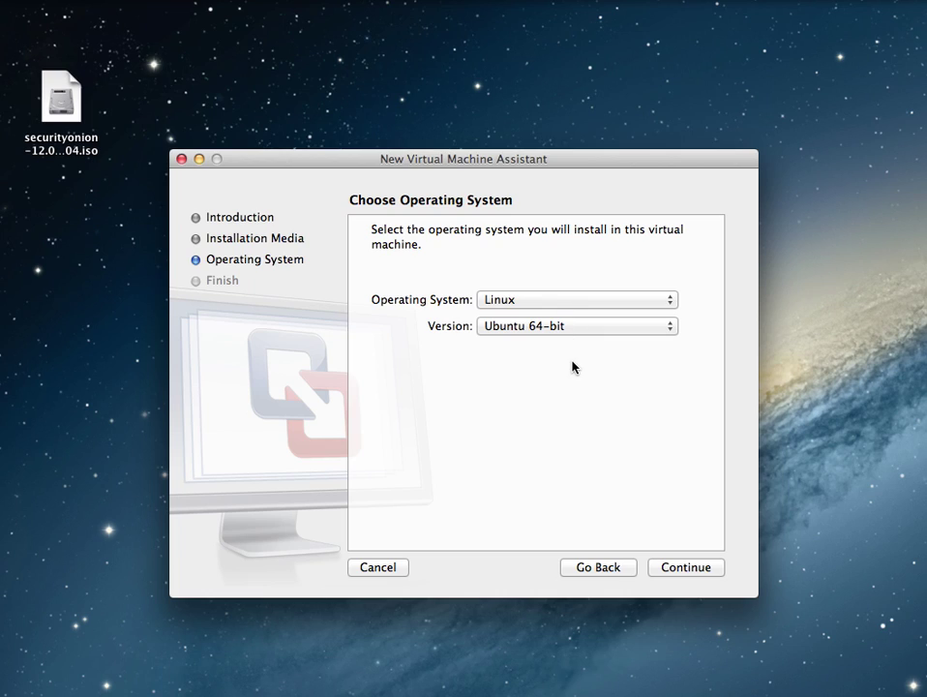
- Accept Linux, Ubuntu 64-bit as the guest system and save the virtual machine as 12.04.3 to customize its settings
left_click(685, 568)
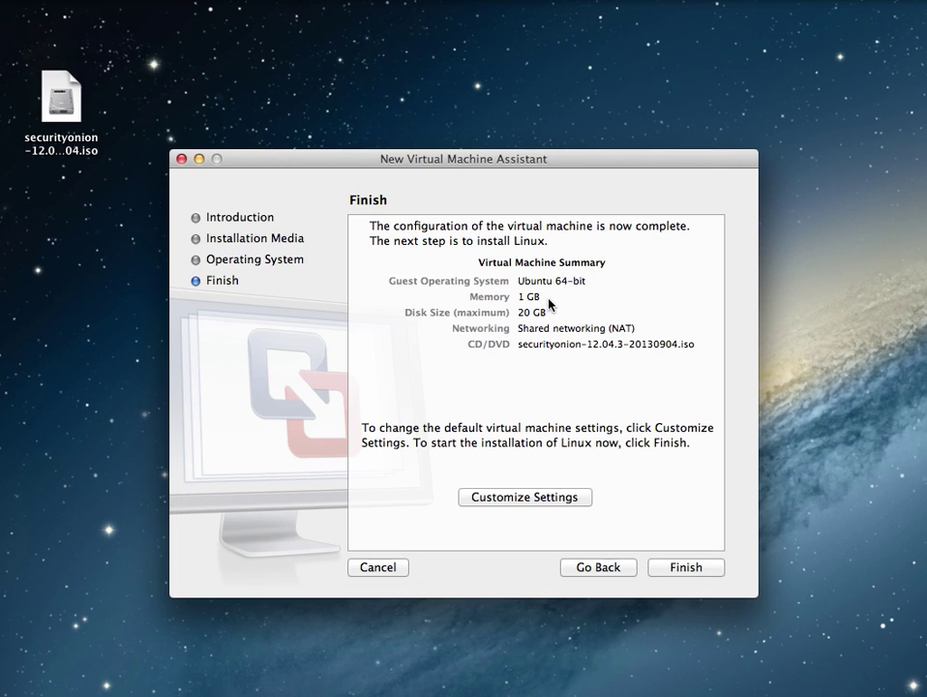
left_click(524, 497)
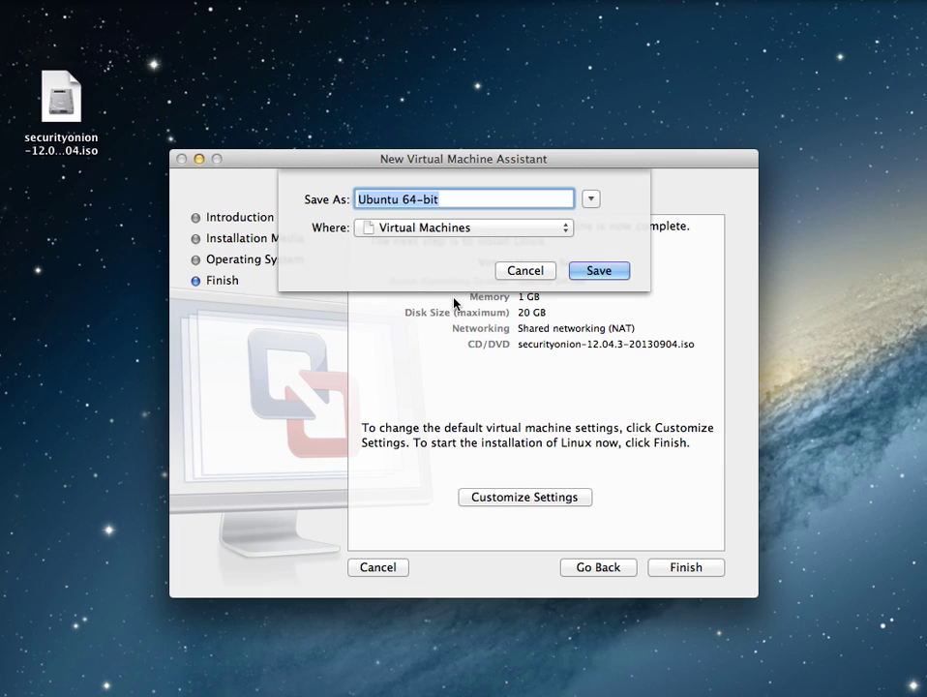
type("12.04.3")
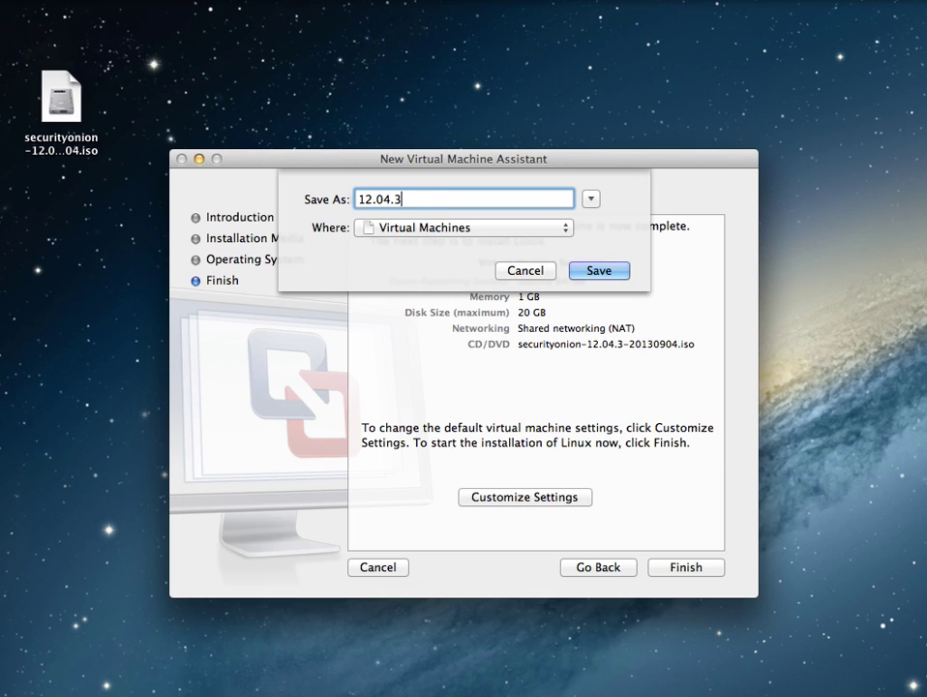
left_click(617, 269)
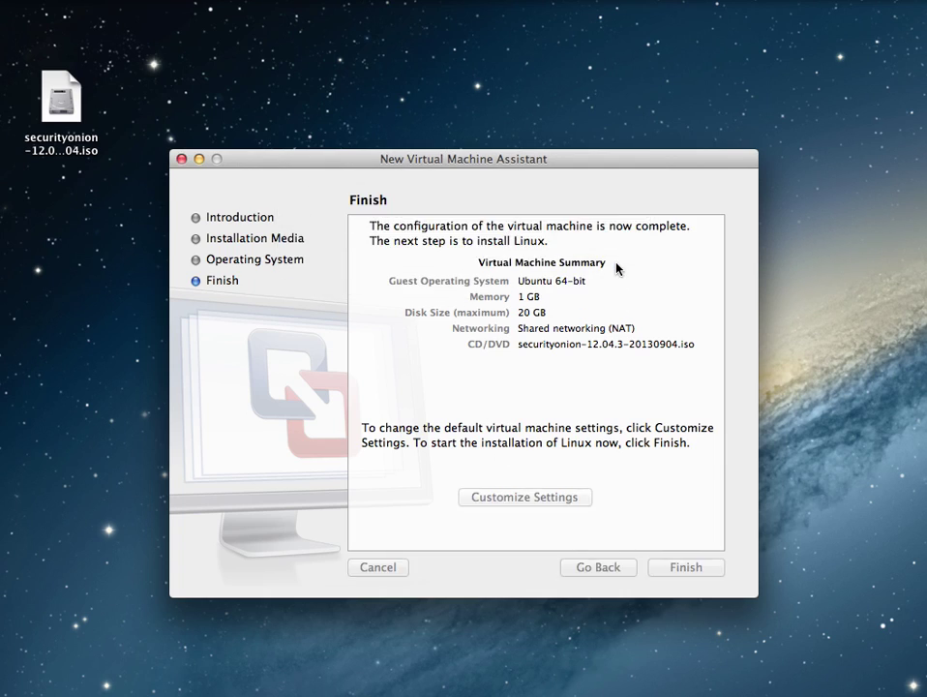
left_click_drag(641, 250, 482, 138)
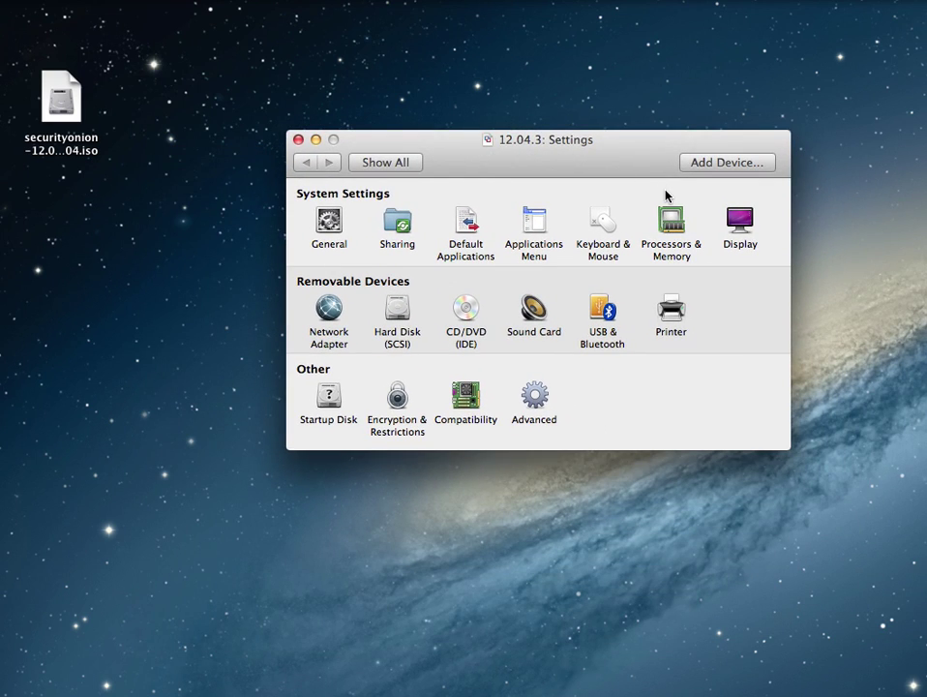
- Configure the virtual machine with 2 processor cores and 3000 MB of memory
left_click(671, 229)
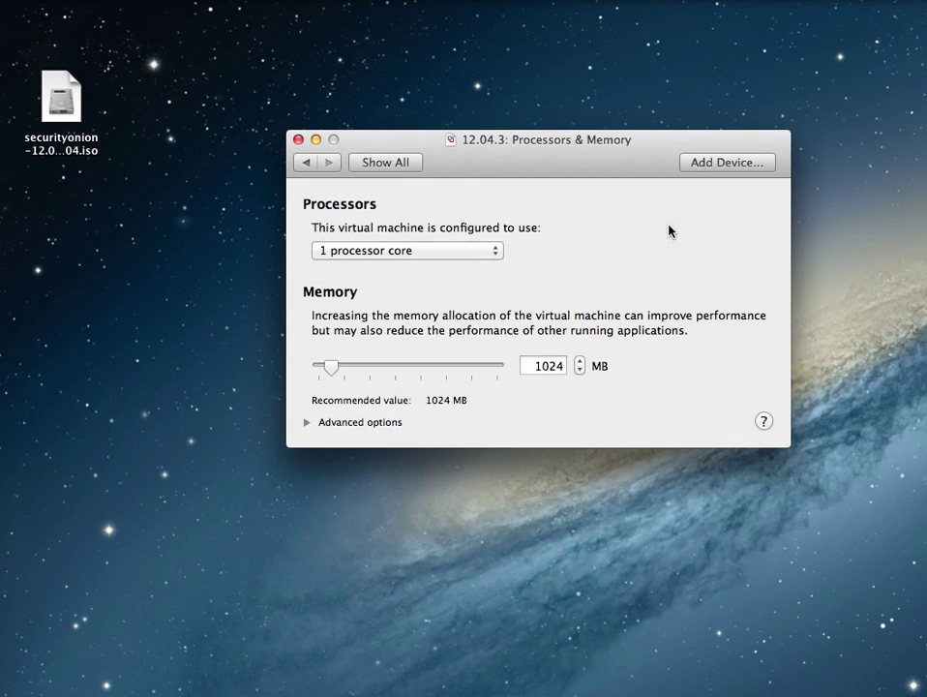
left_click(404, 251)
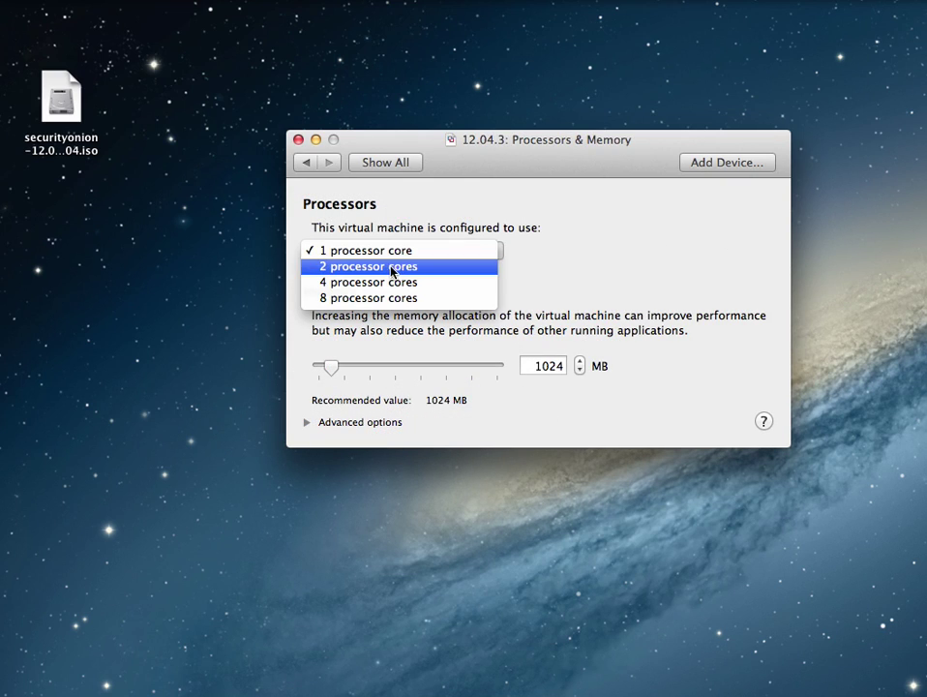
left_click(392, 270)
double_click(544, 365)
type("3000")
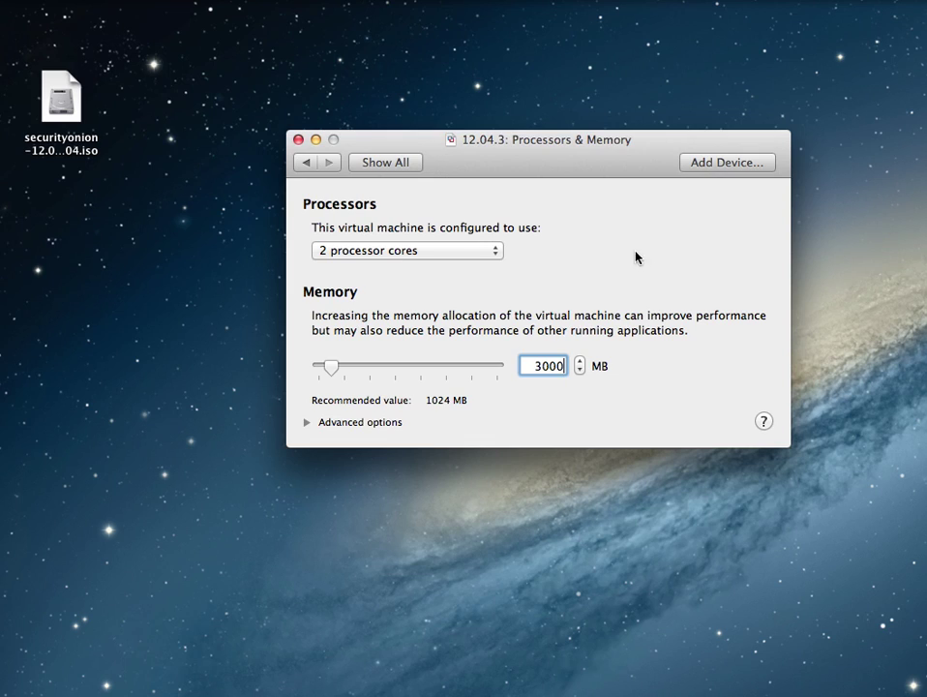
left_click(382, 167)
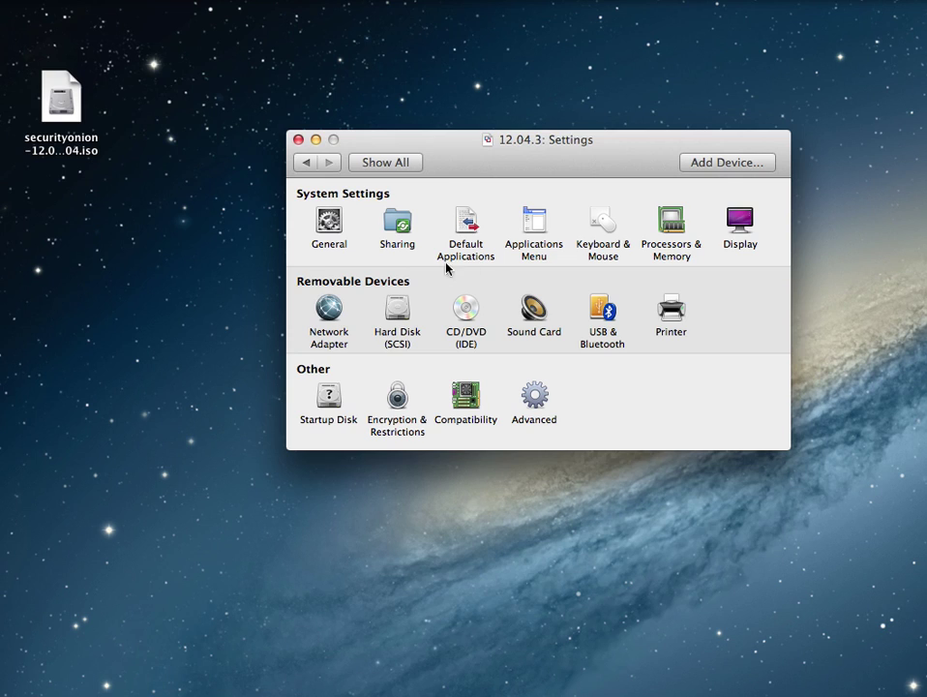
- Add a second network adapter to the virtual machine and connect it to the custom network vmnet2
left_click(737, 164)
double_click(349, 253)
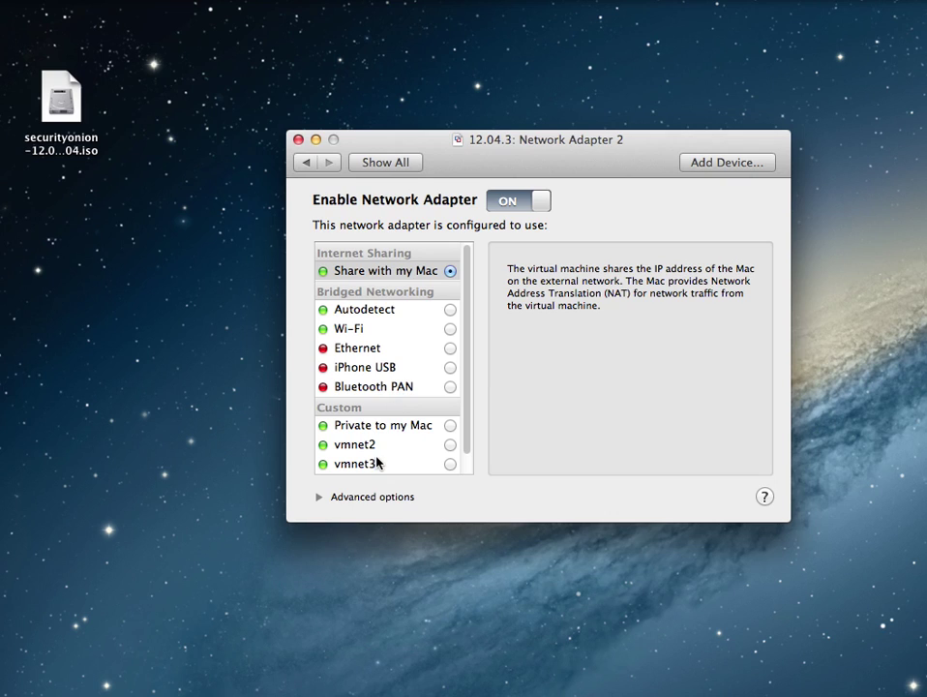
left_click(449, 444)
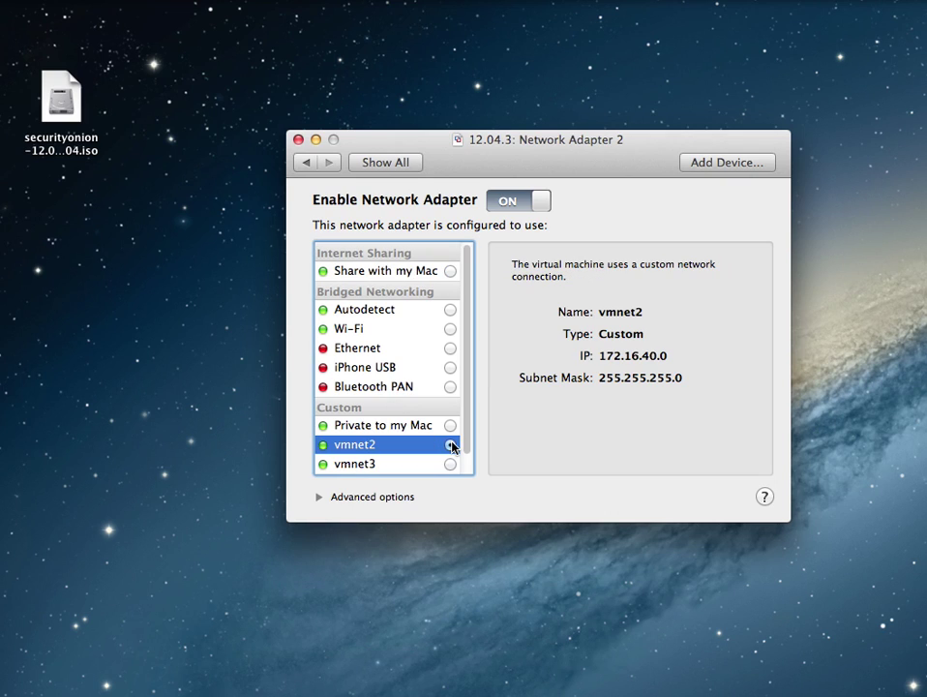
left_click(388, 164)
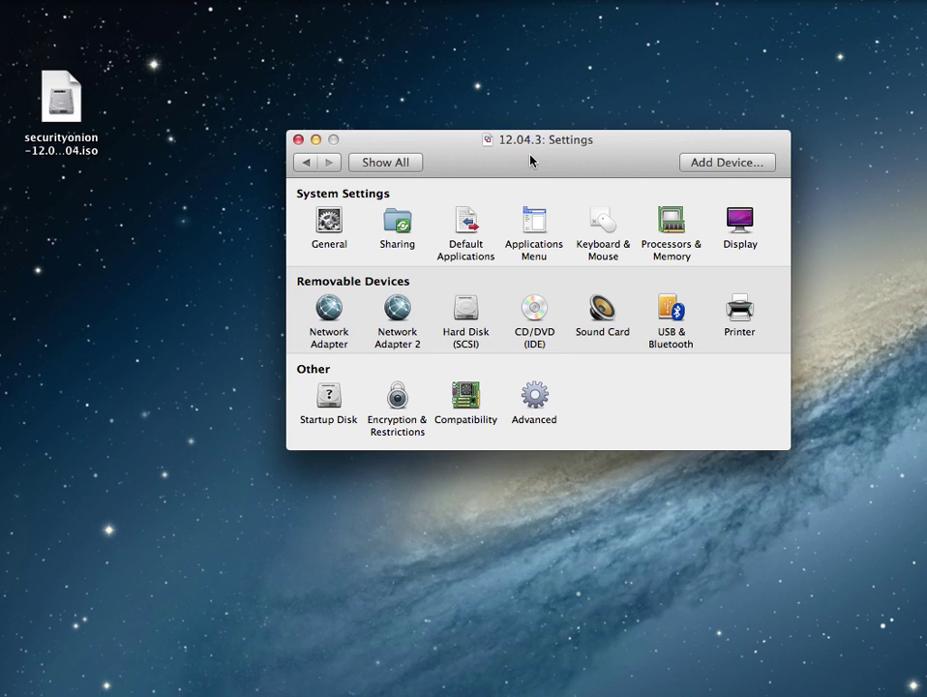
- Close the settings, start up the virtual machine and boot the SecurityOnion Live System
left_click(299, 139)
left_click(320, 3)
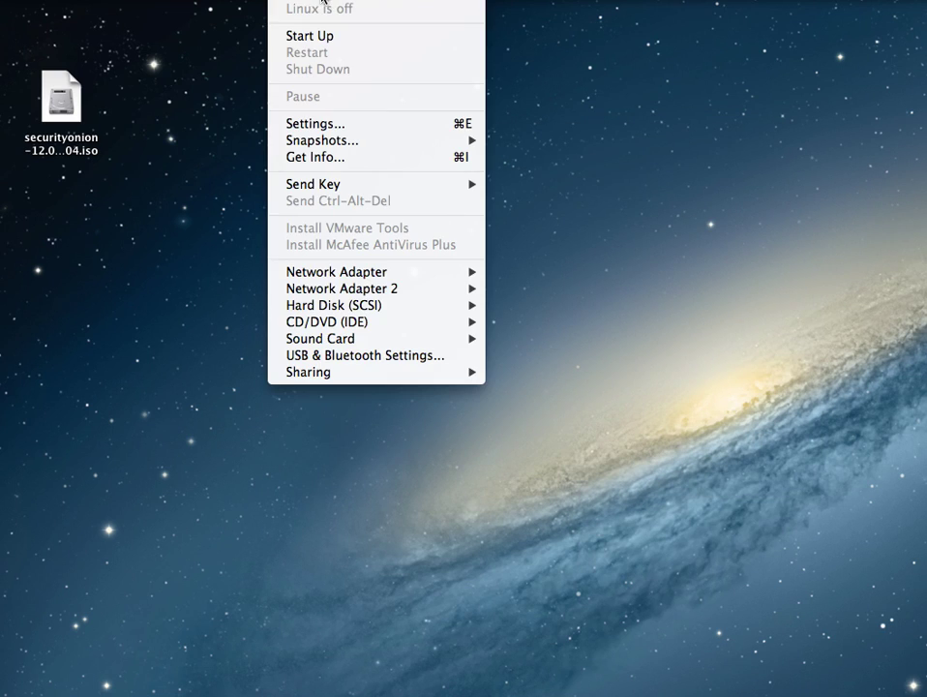
left_click(327, 41)
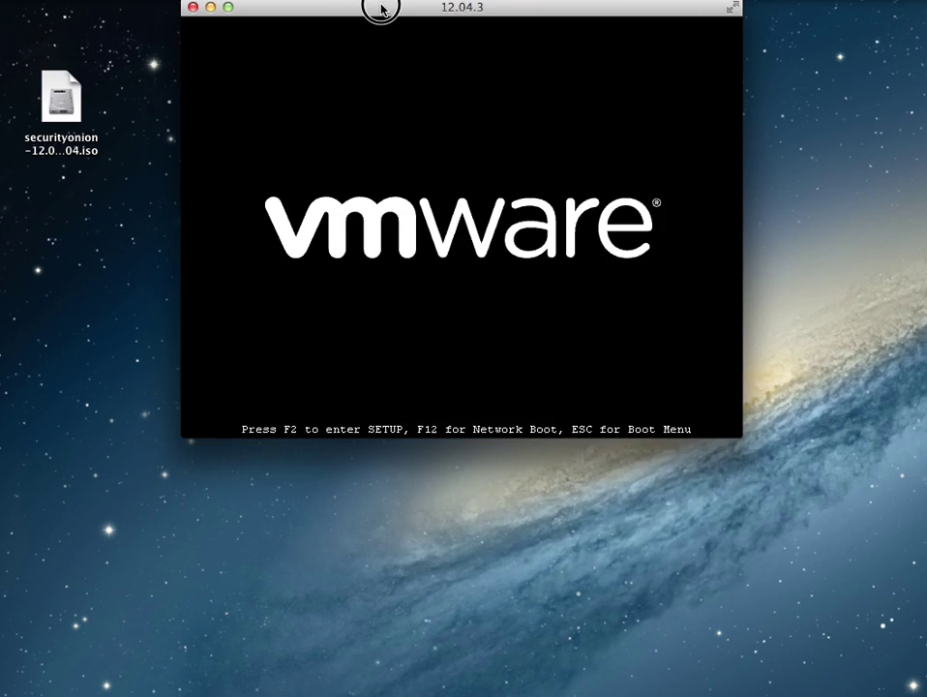
left_click_drag(381, 9, 336, 54)
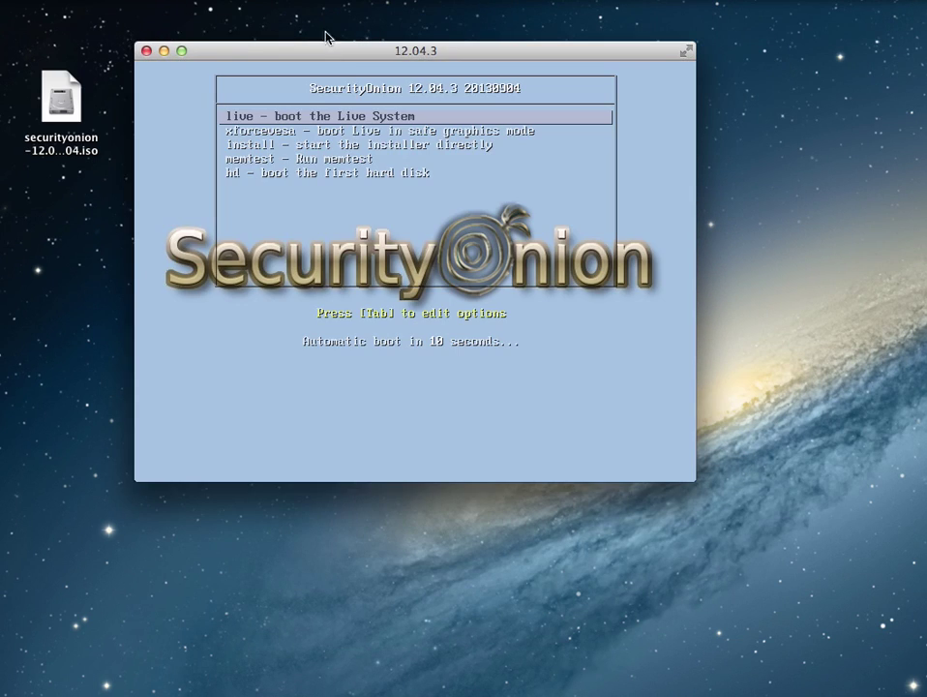
left_click(341, 228)
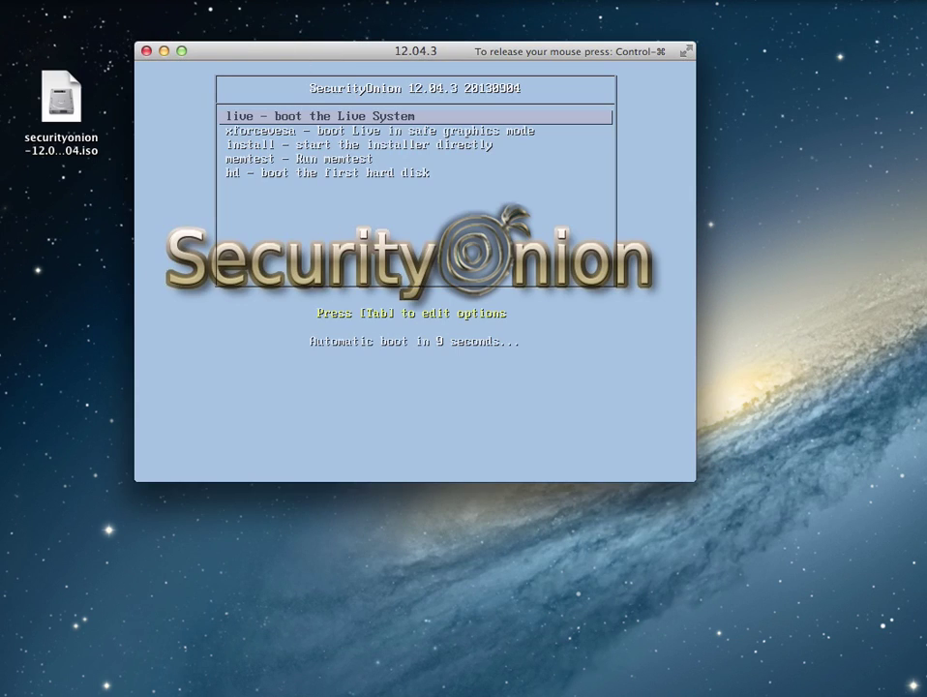
key("Return")
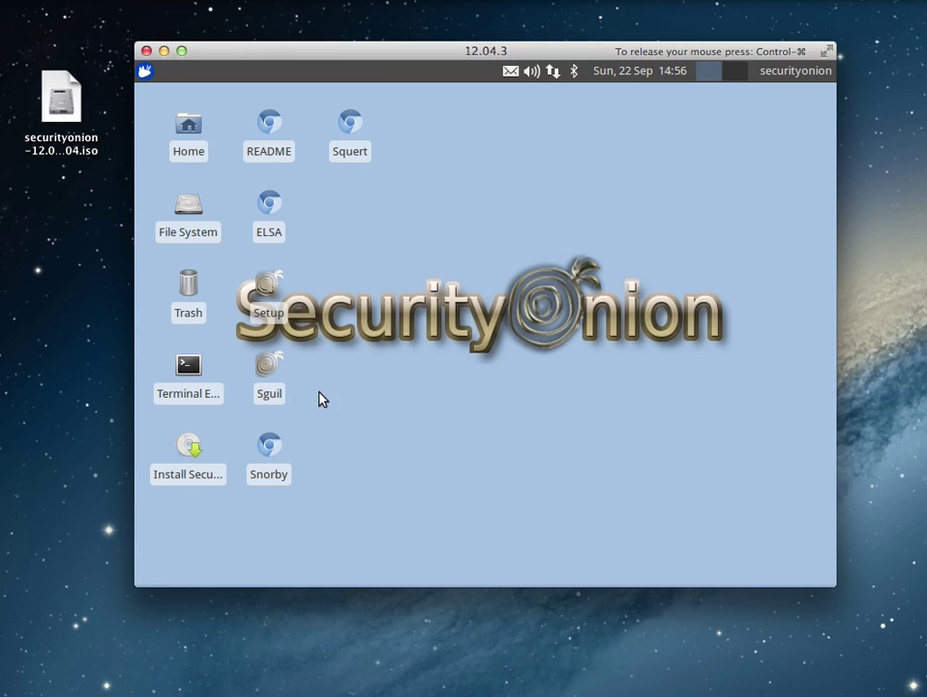
- Run the SecurityOnion installer in English without updates or third-party software, and erase the 21.5 GB virtual disk to install on it
double_click(191, 448)
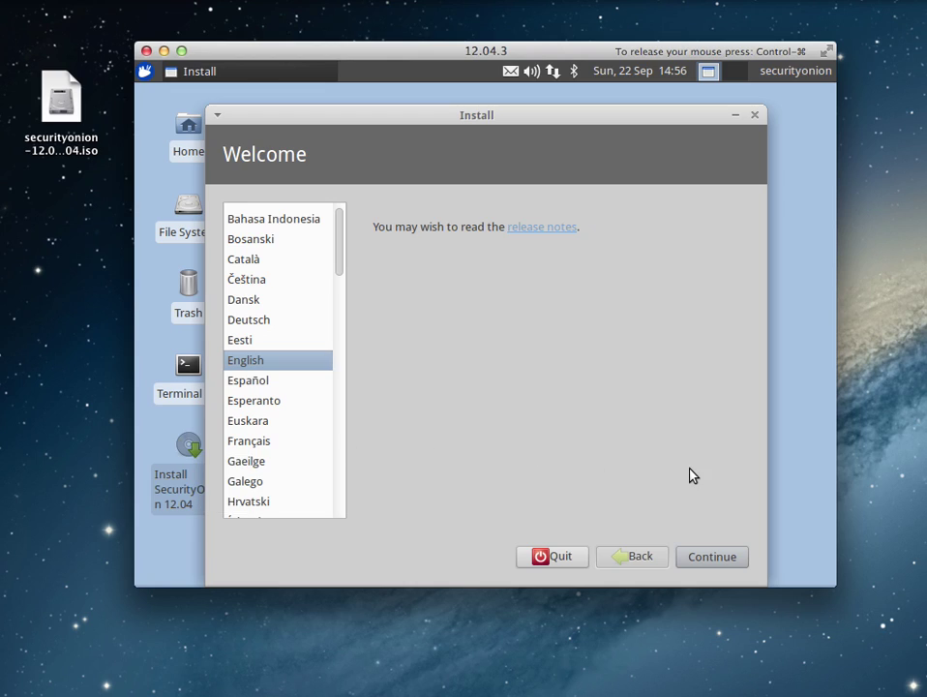
left_click(722, 557)
left_click(725, 560)
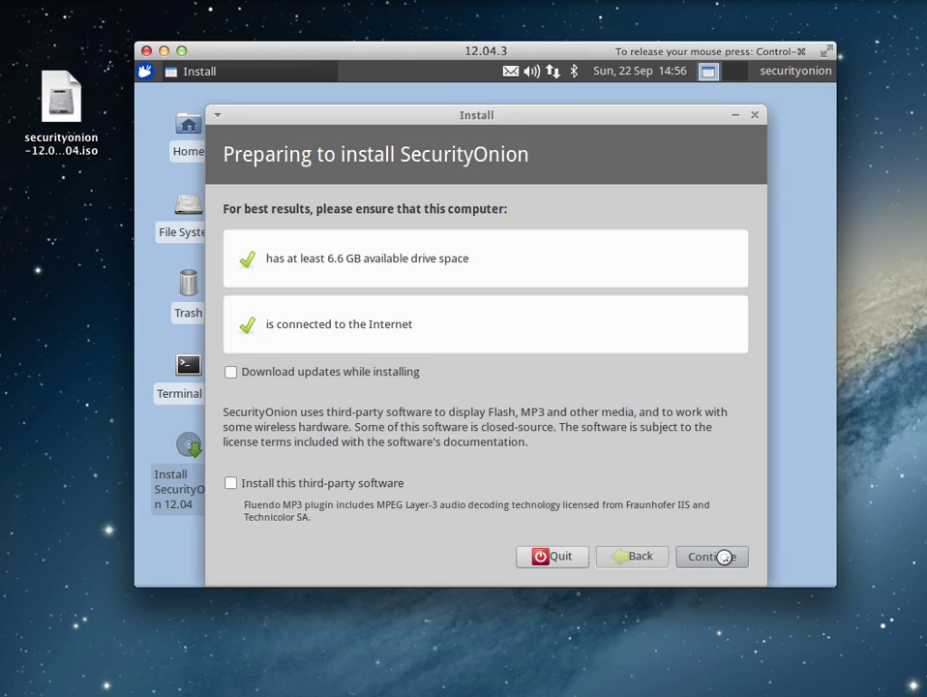
left_click(705, 508)
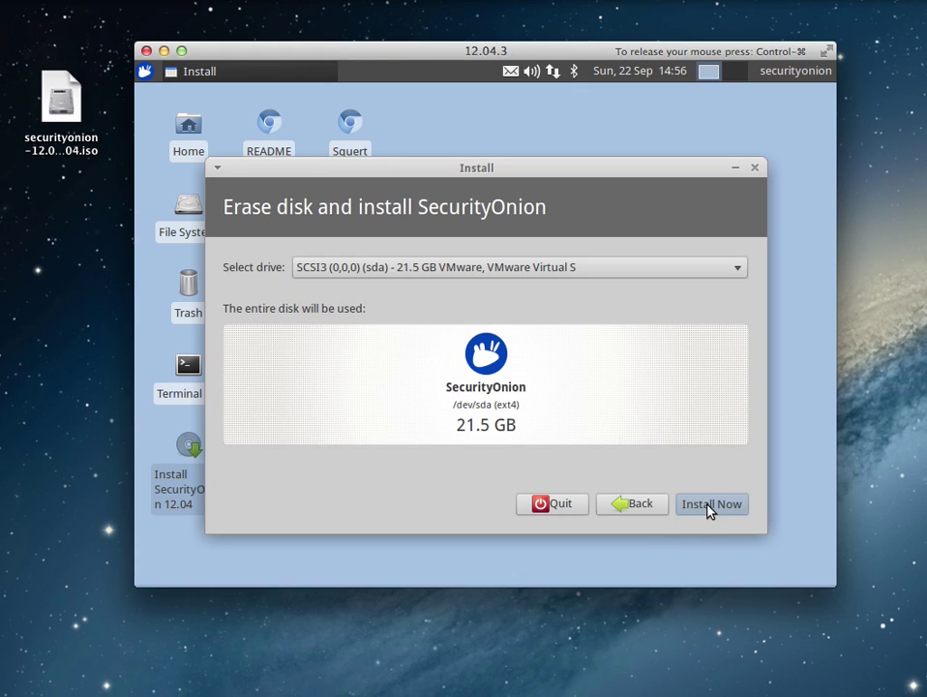
left_click(707, 507)
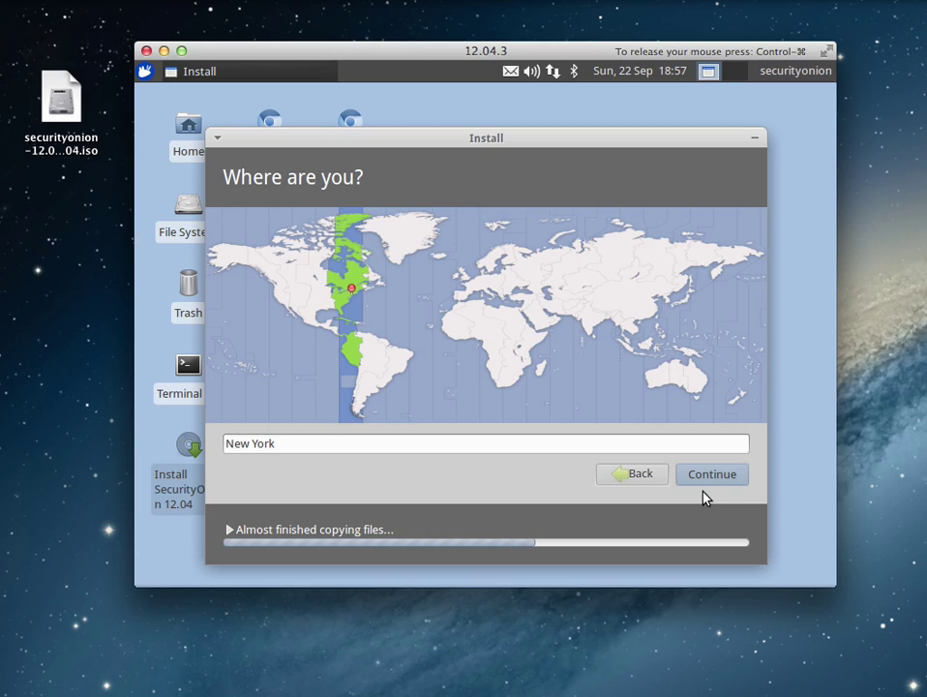
- Accept New York as the location and English (US) as the keyboard layout
left_click(706, 476)
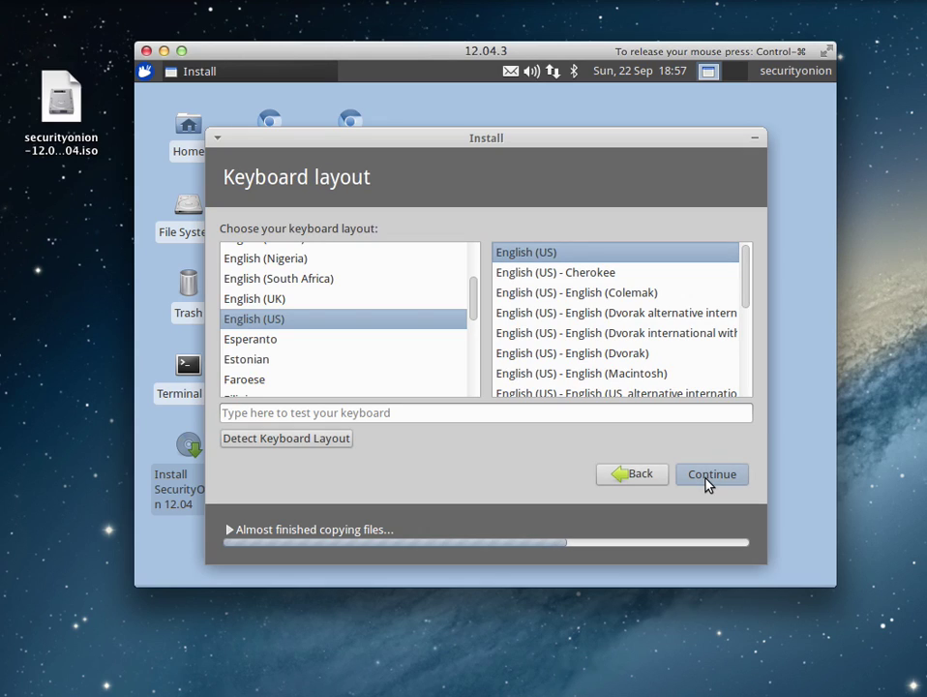
left_click(708, 481)
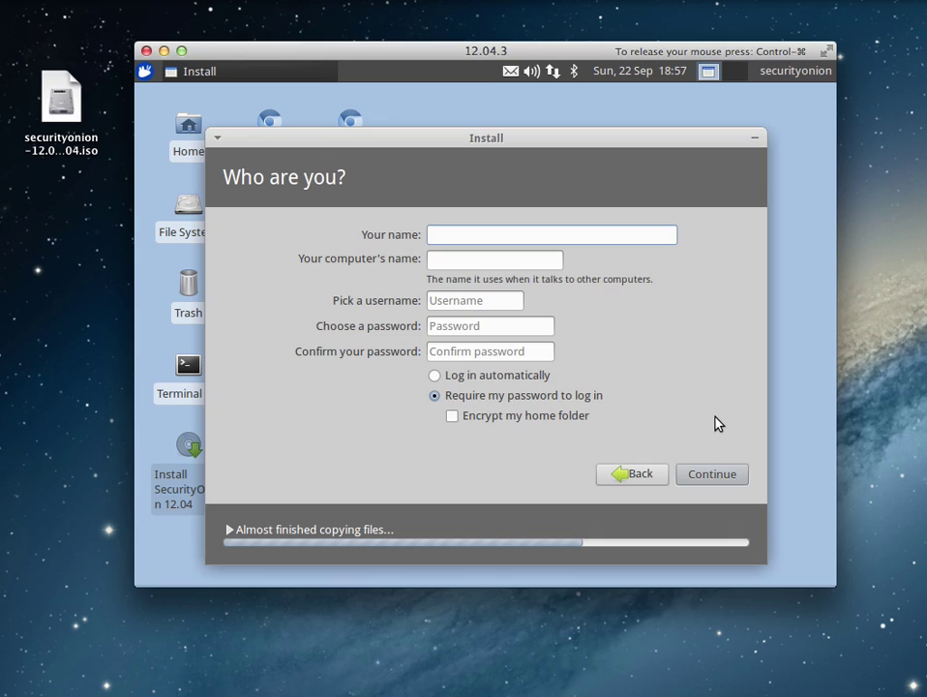
- Create the user account with the user's name and a confirmed account password, requiring the password to log in
type("doug")
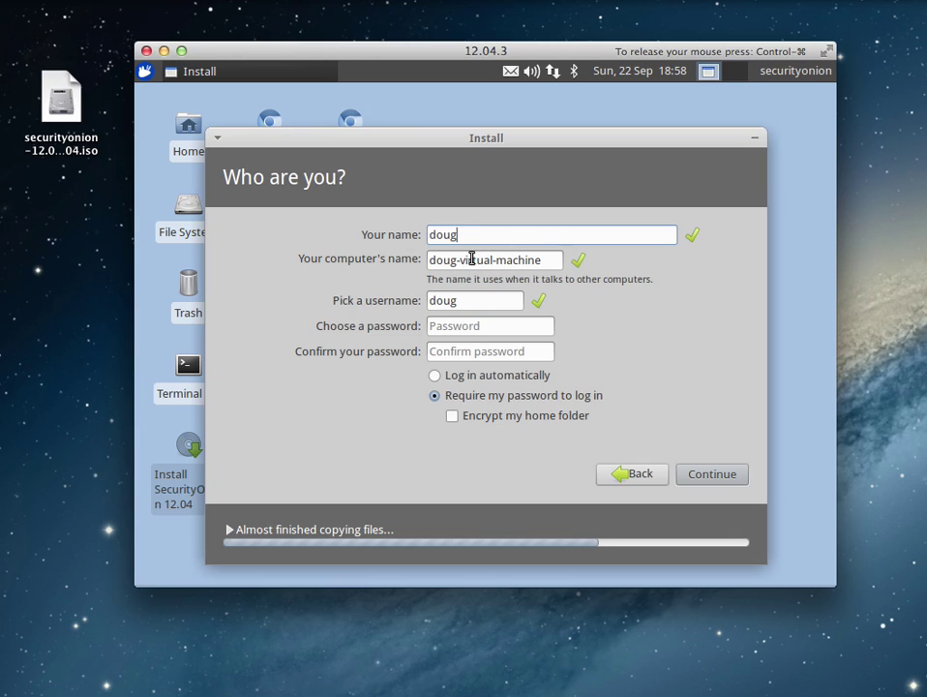
left_click(453, 325)
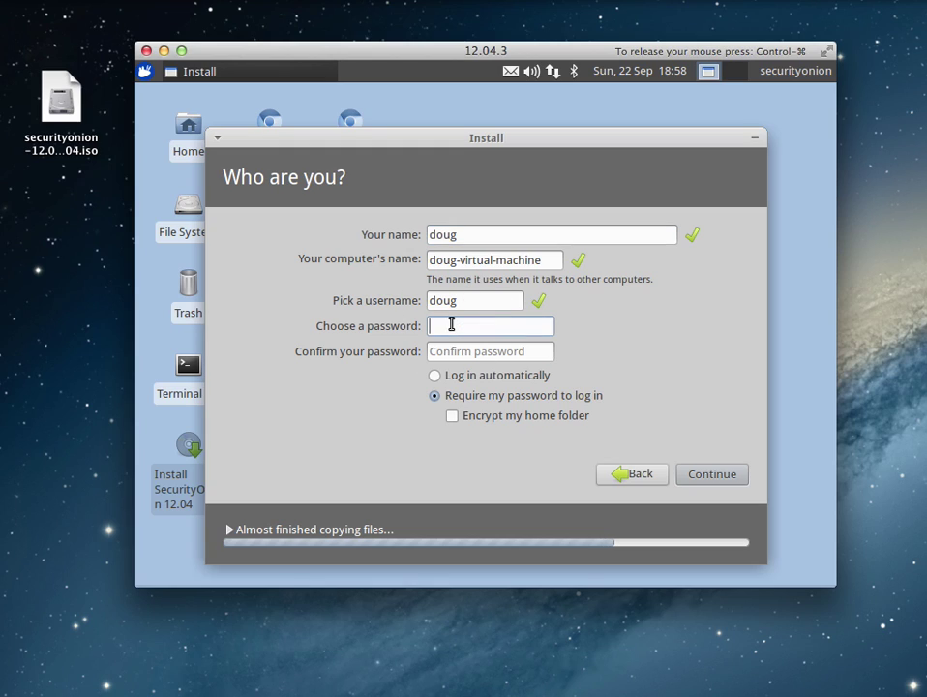
type("********")
key("Tab")
type("********")
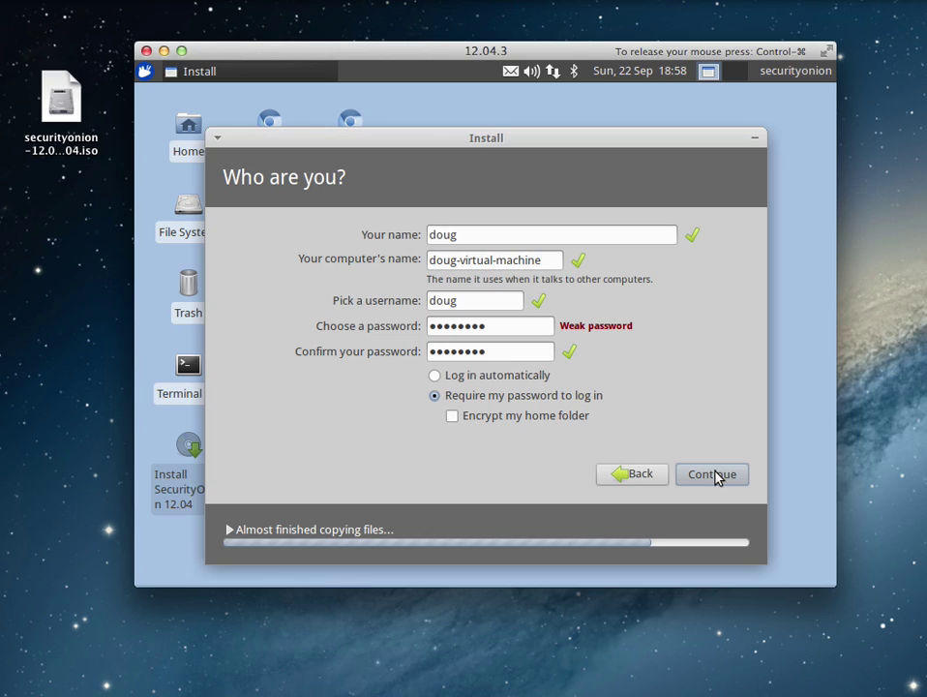
left_click(714, 474)
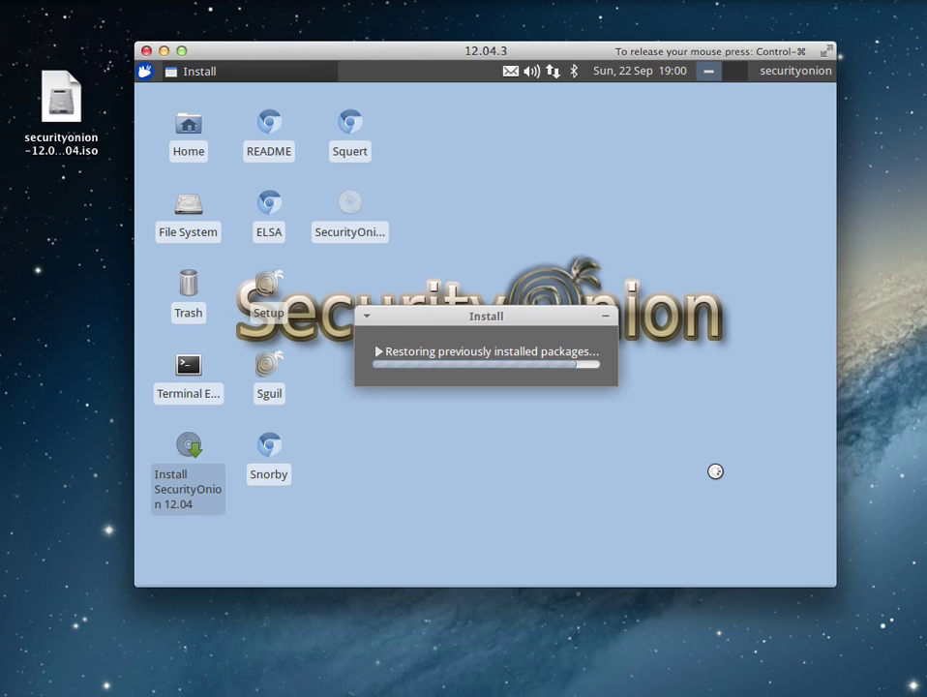
- Authorize the virtual machine to monitor all network traffic with the administrator's name and password
type("Doug Burks")
key("Tab")
type("•••••••••••••••••••")
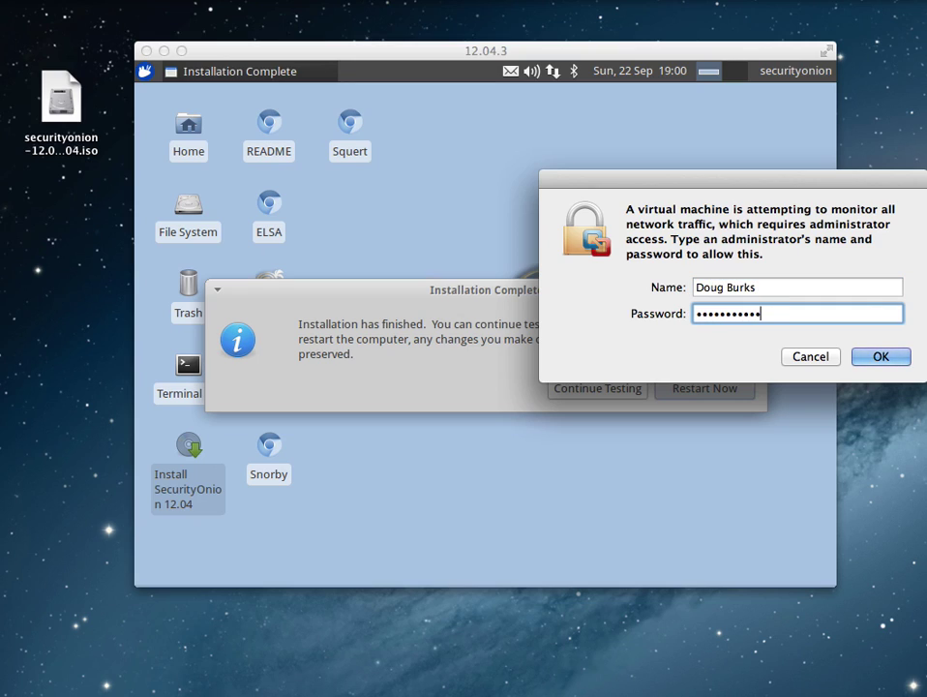
key("Return")
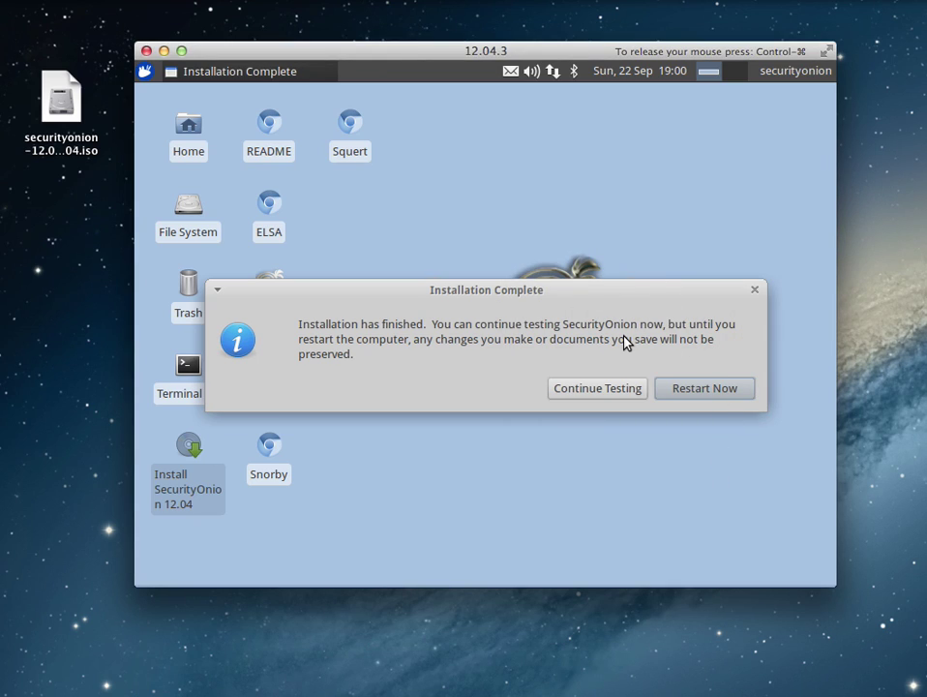
- Restart the virtual machine after the installation and log in with the new account's username and password
left_click(726, 391)
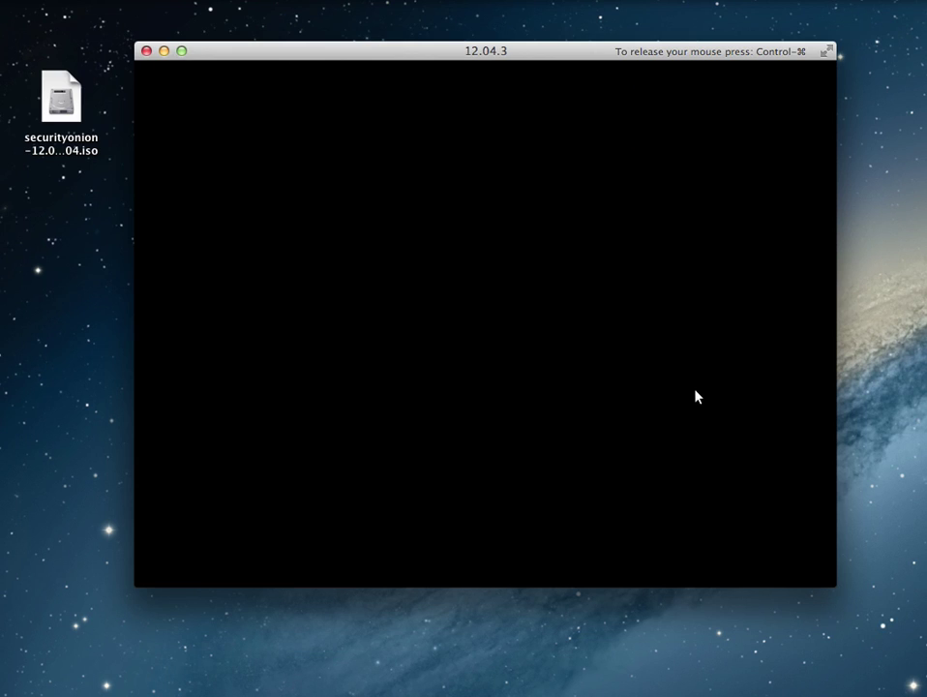
type("doug")
key("Return")
type("********")
key("Return")
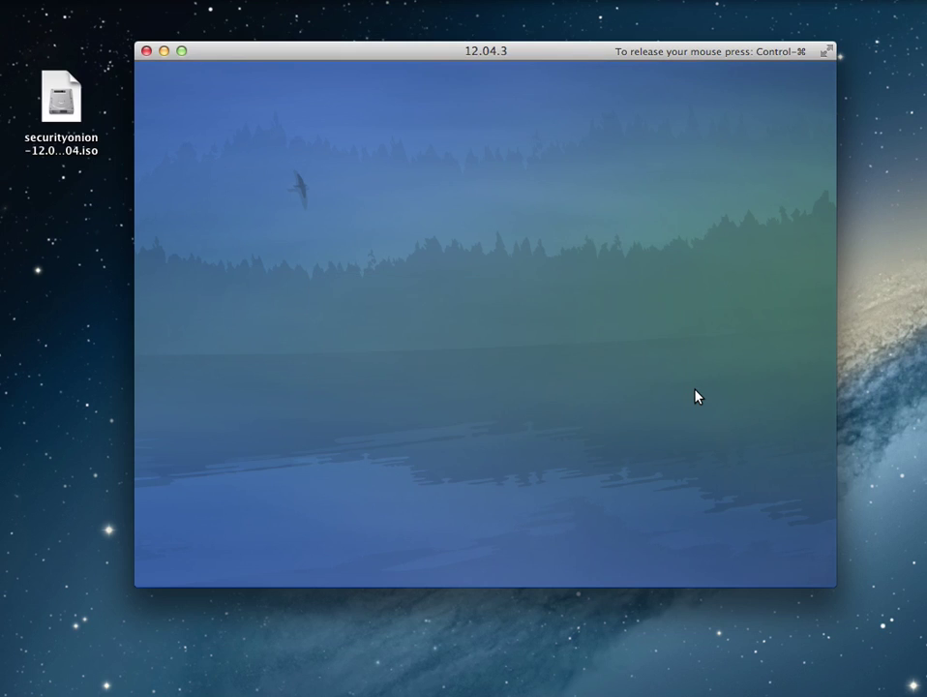